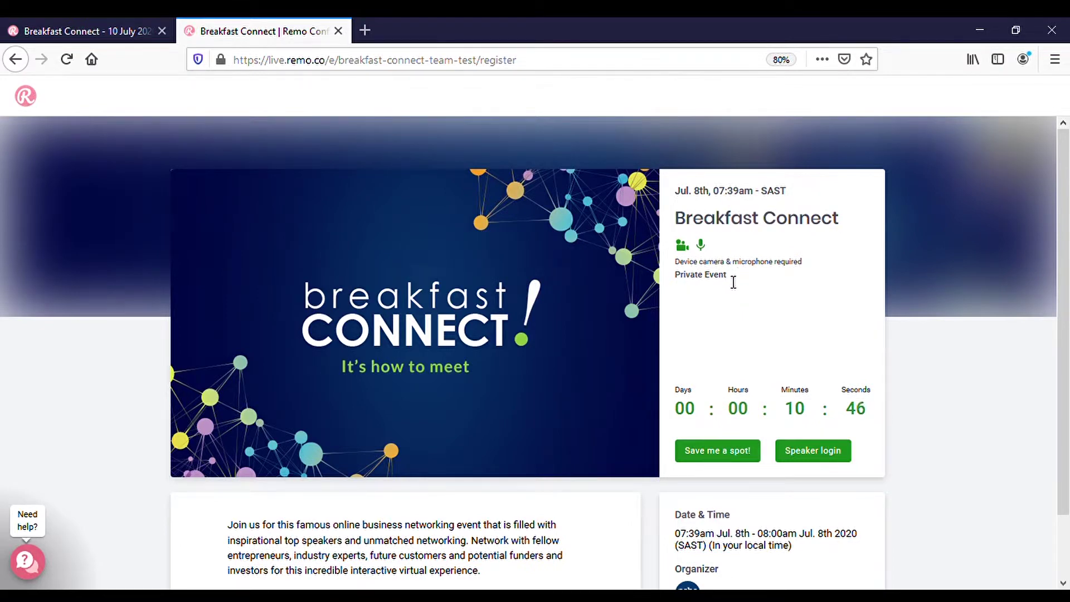
Start registering for a Breakfast Connect spot with the attendee's email address.
left_click(721, 453)
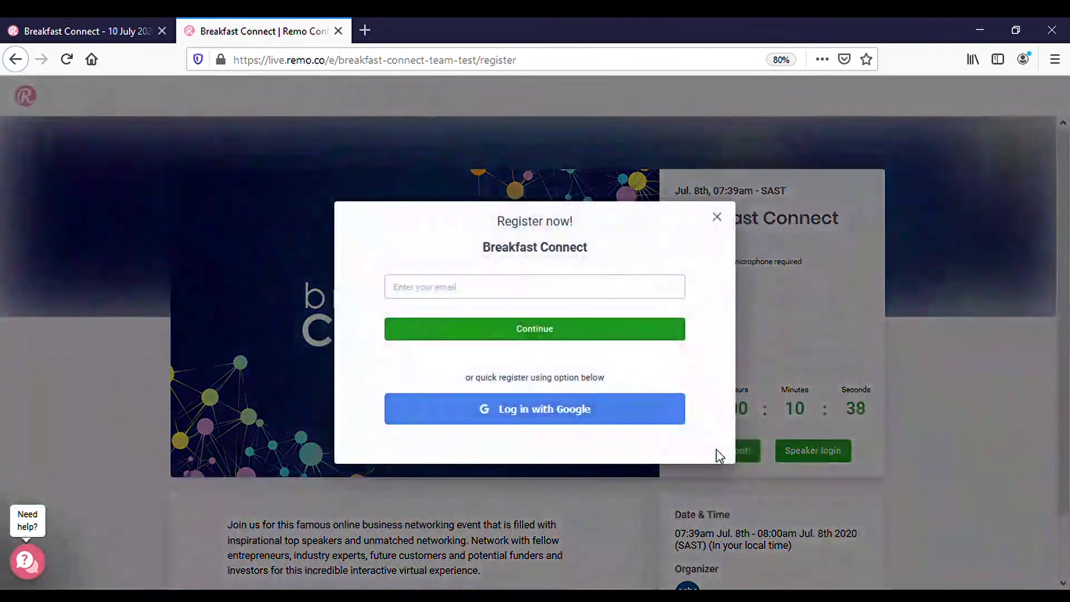
left_click(444, 292)
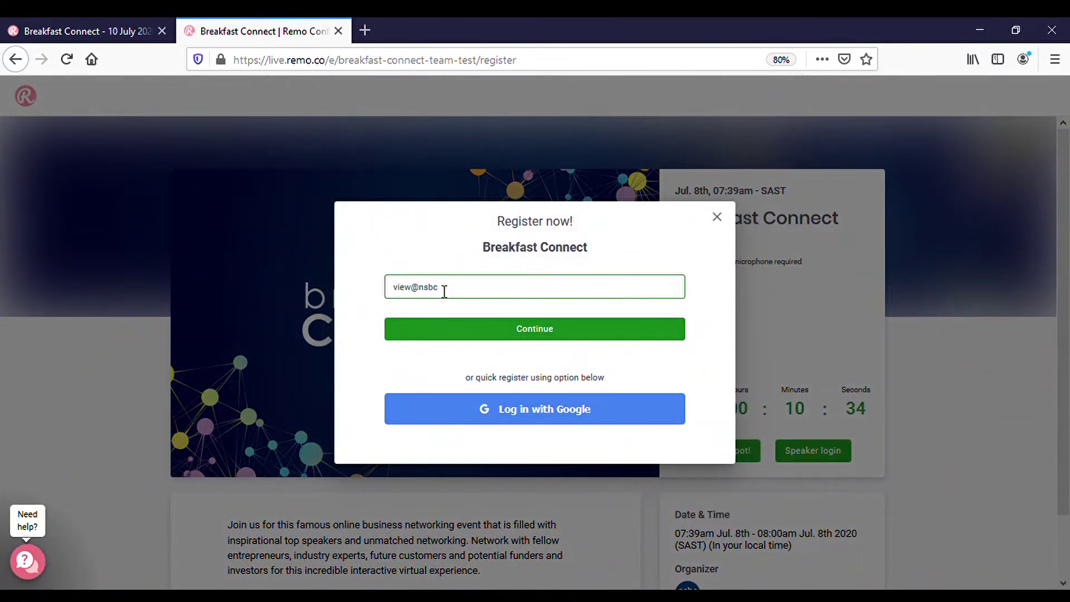
left_click(533, 332)
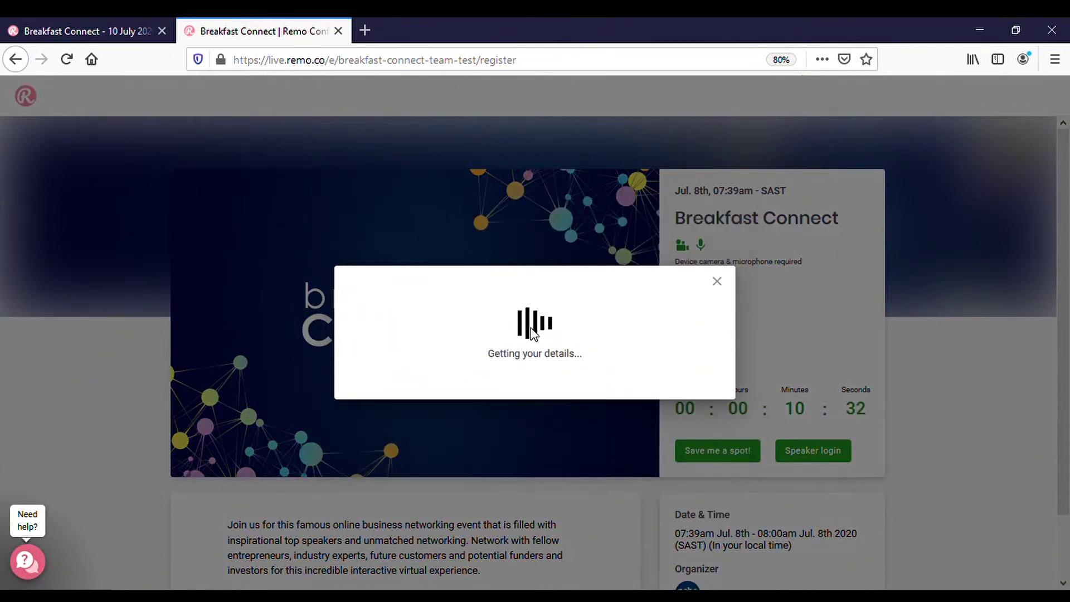
Complete registration with the attendee's full name and a password, accepting the terms.
left_click(473, 311)
left_click(460, 345)
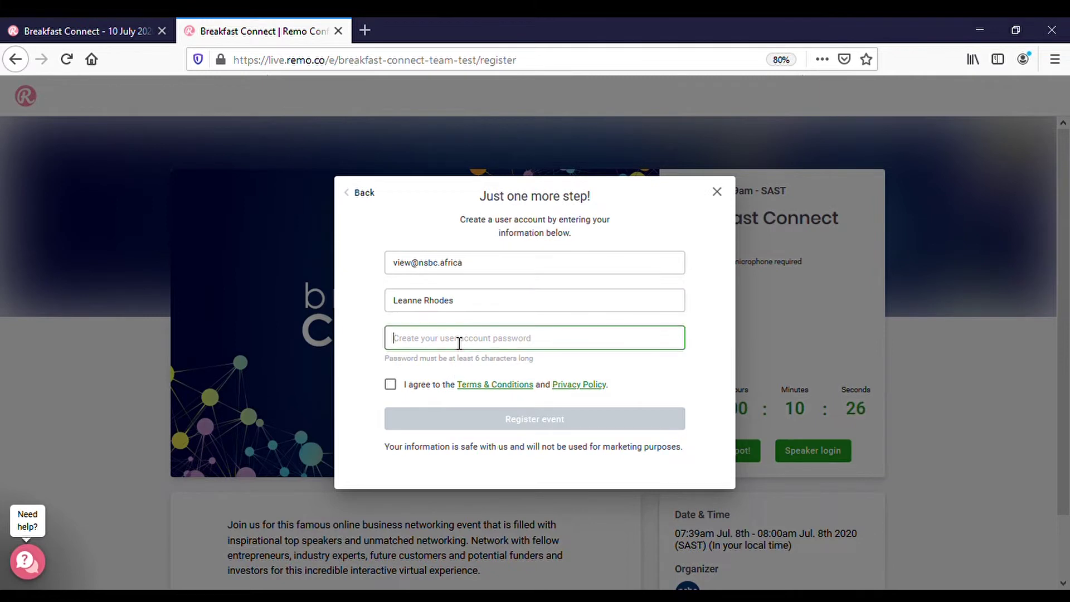
type("*********")
left_click(391, 385)
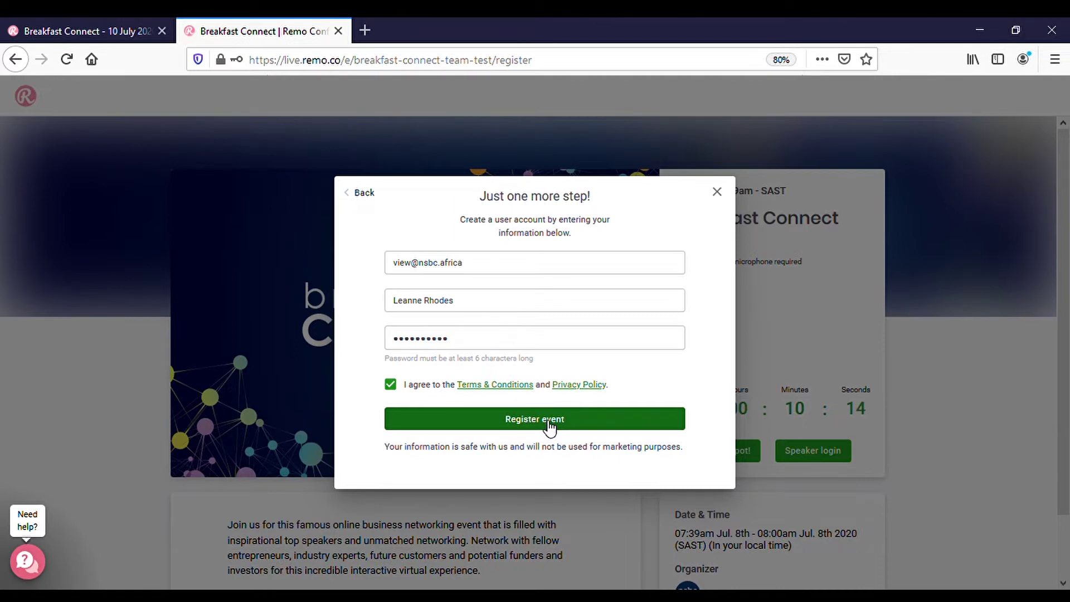
left_click(549, 422)
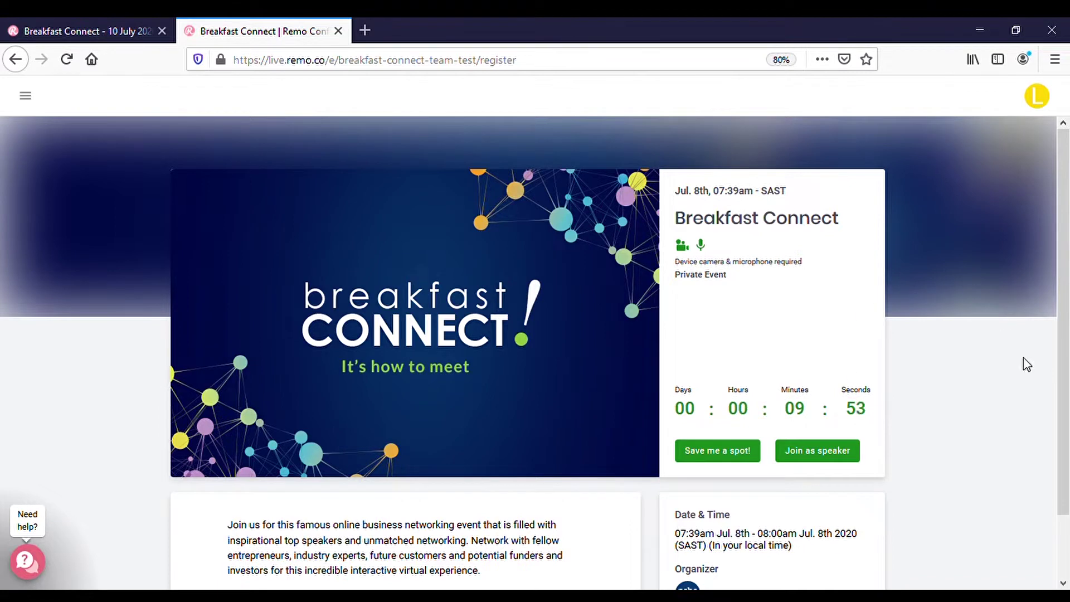
Open the attendee's own profile card from the avatar menu and scroll through it.
left_click(1044, 97)
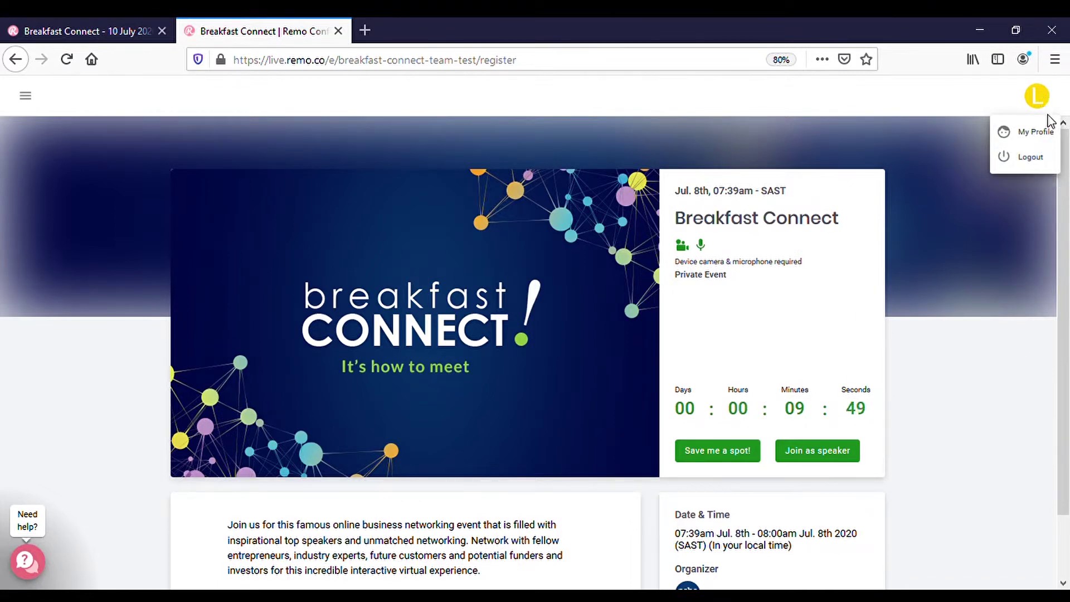
left_click(1036, 132)
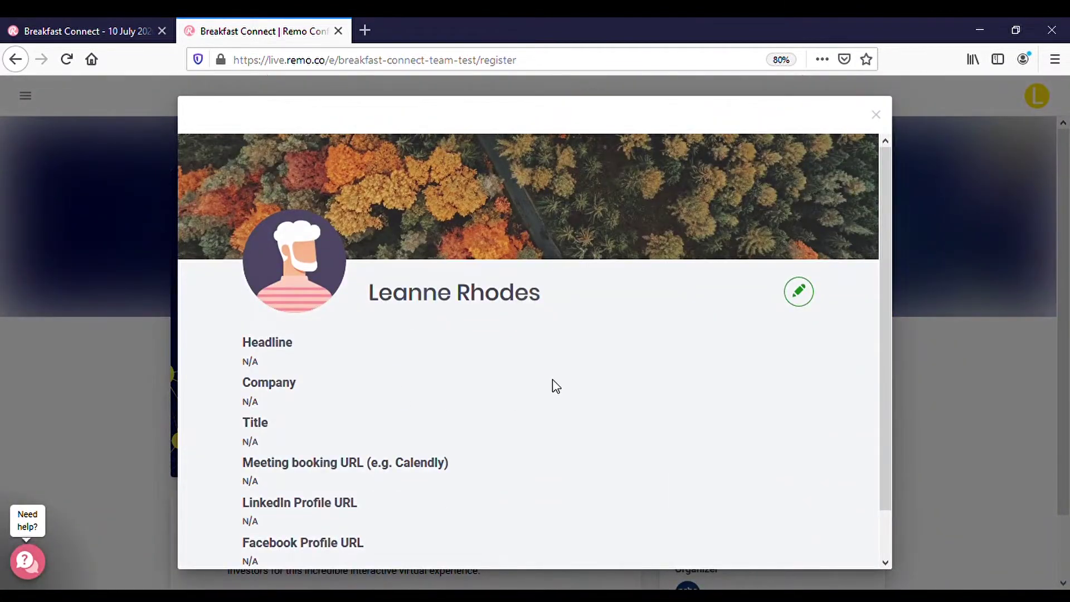
scroll(554, 384, "down", 1)
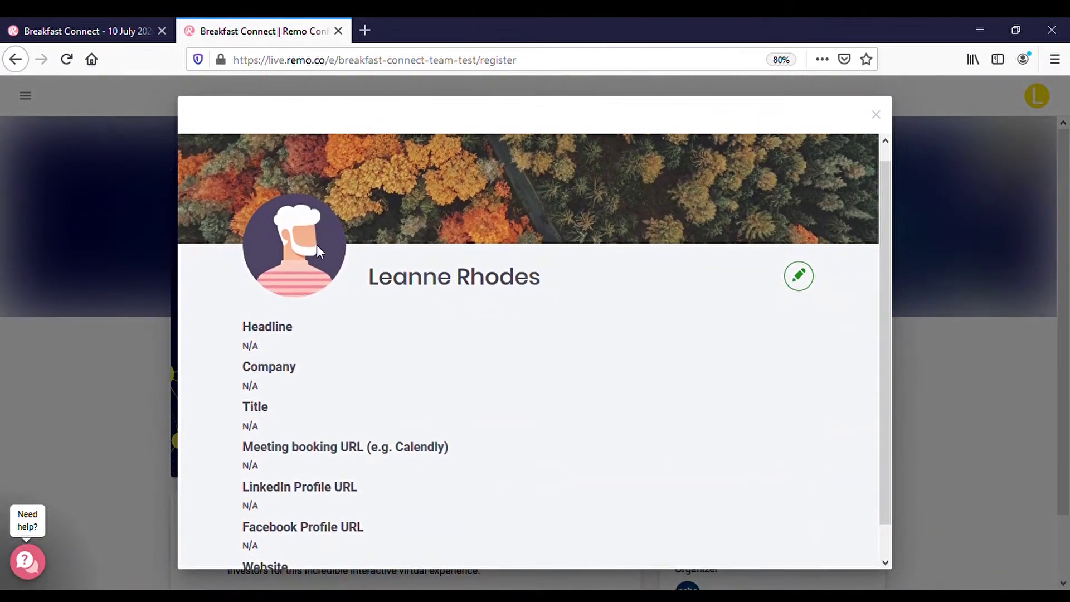
scroll(480, 358, "down", 2)
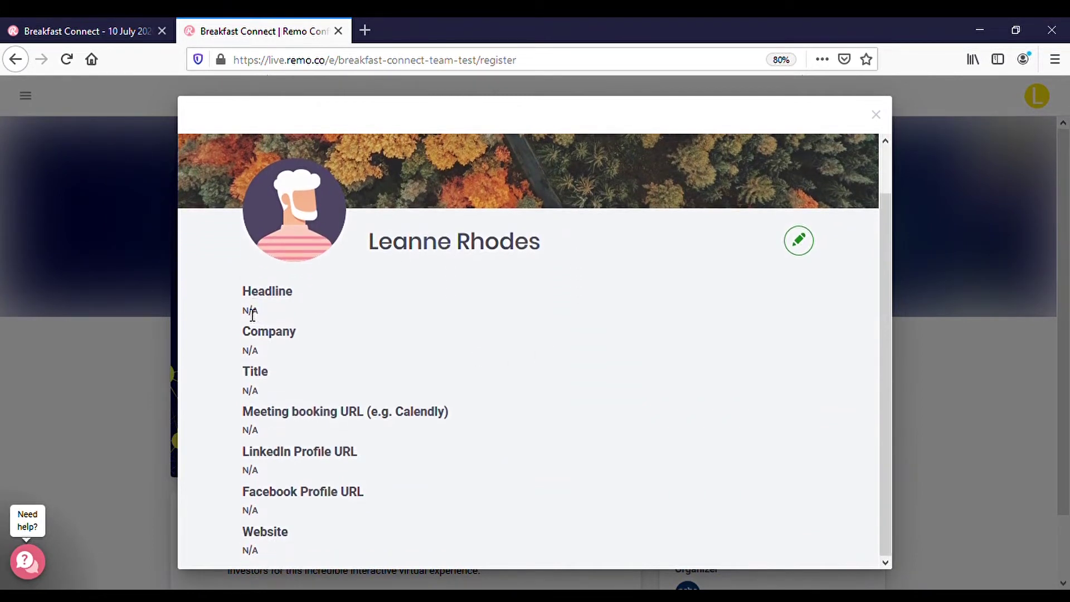
Highlight the N/A Headline and Company values and the LinkedIn, Facebook and Website labels.
left_click_drag(244, 313, 272, 316)
left_click_drag(251, 352, 270, 355)
left_click_drag(244, 454, 360, 458)
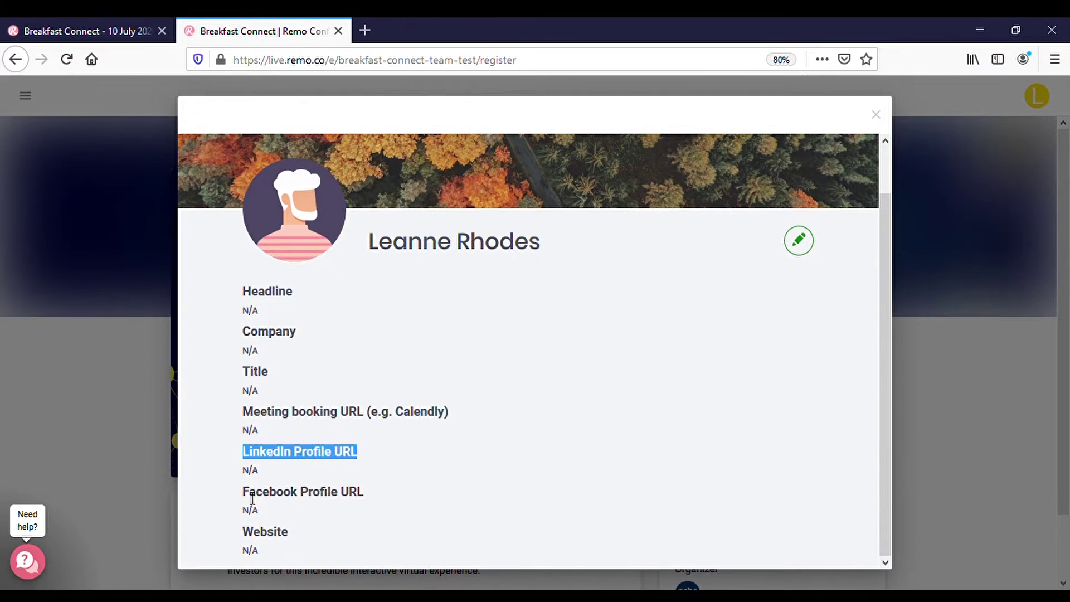
left_click_drag(244, 492, 375, 496)
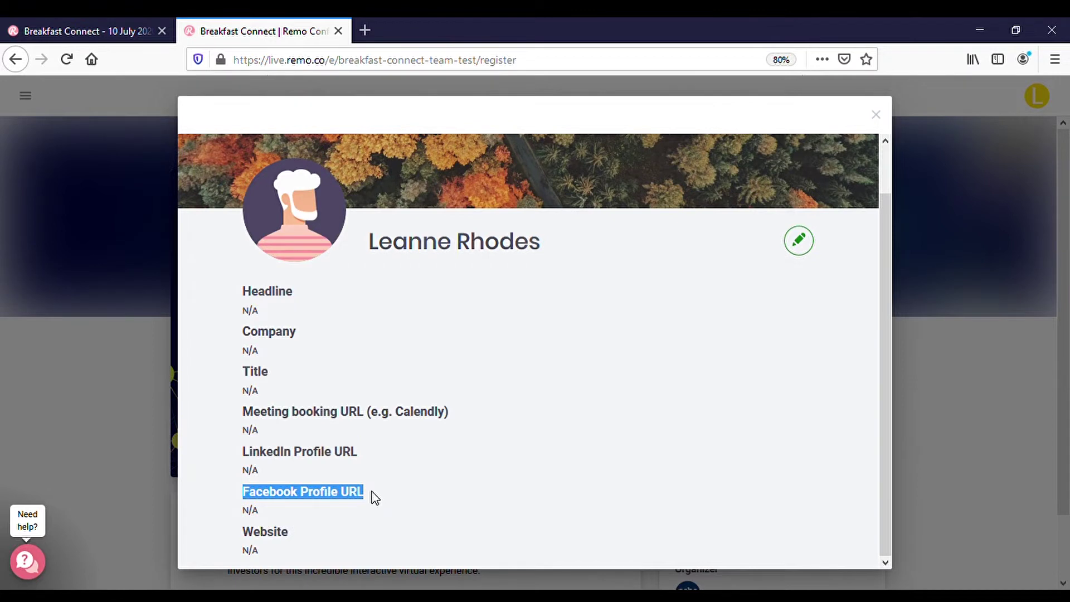
left_click_drag(245, 532, 306, 538)
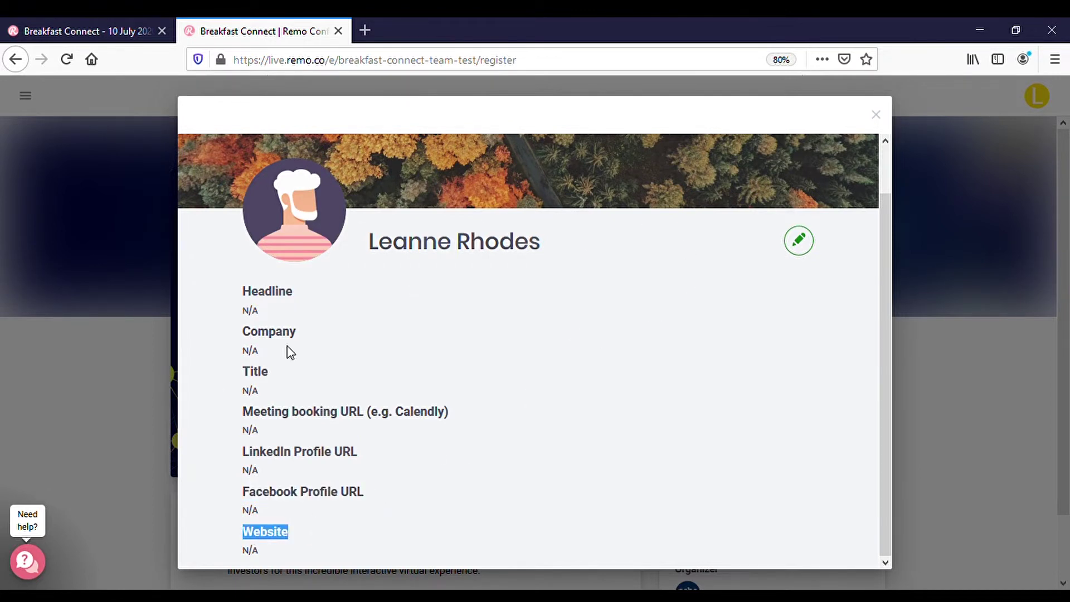
Open the profile editor and look over its fields.
left_click(800, 241)
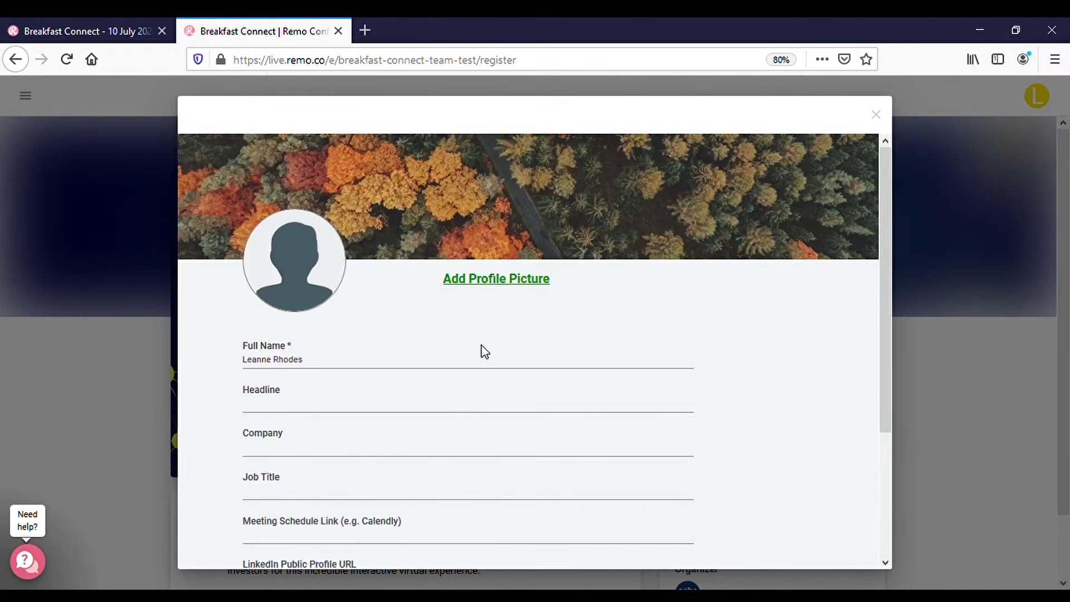
scroll(483, 351, "down", 3)
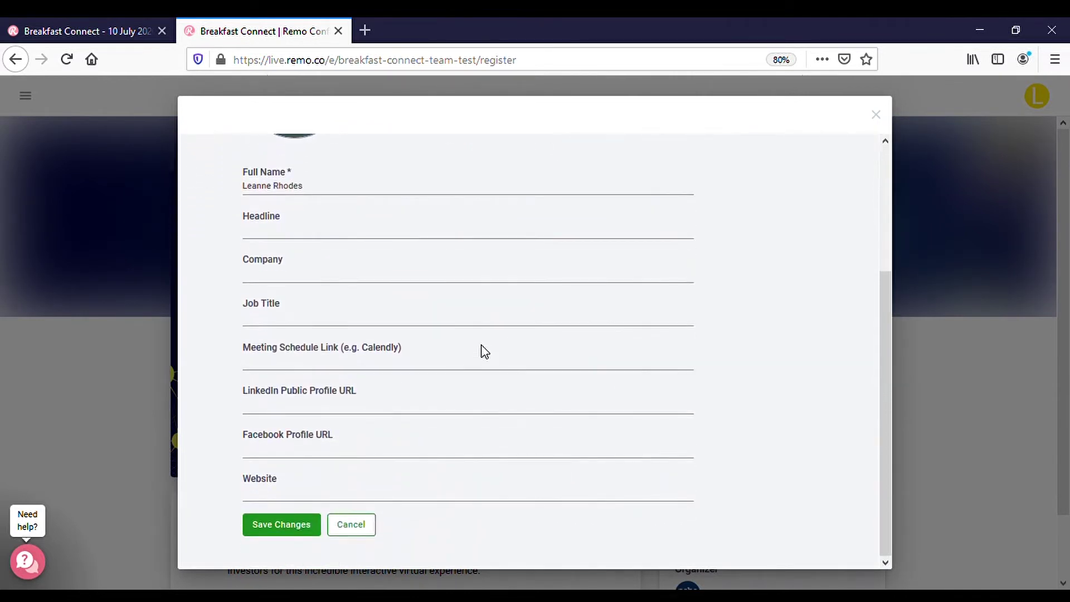
scroll(484, 351, "up", 3)
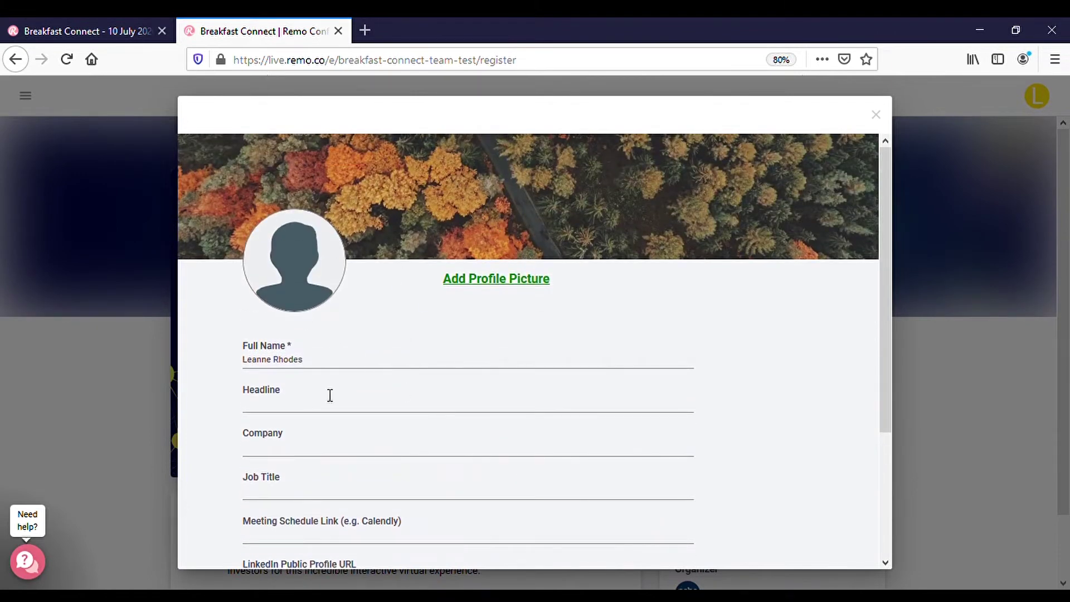
scroll(497, 472, "down", 3)
scroll(498, 473, "up", 3)
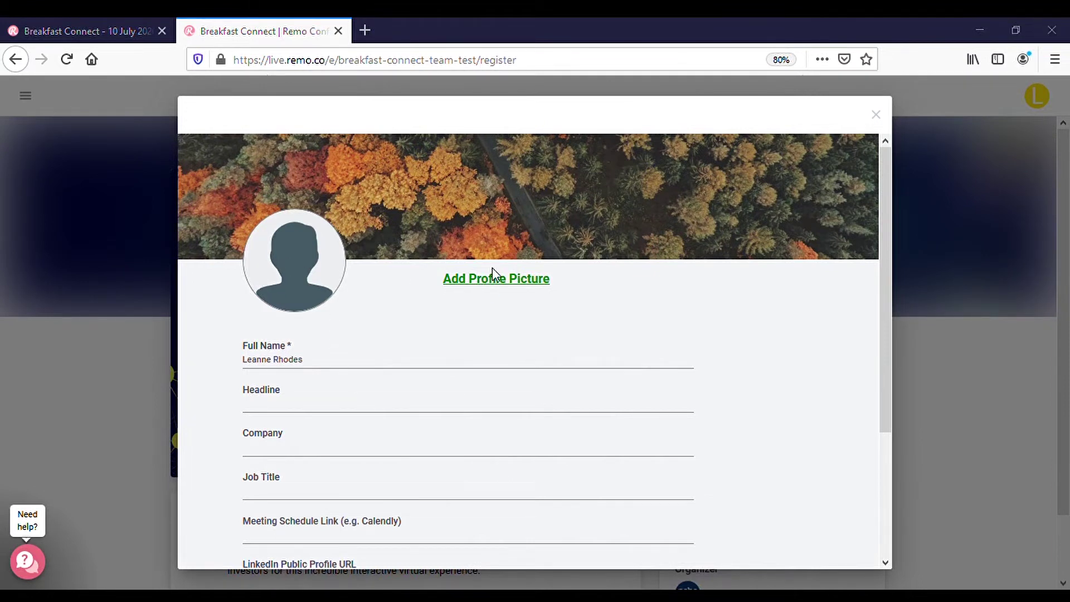
Add a cropped portrait as the profile picture and save the profile changes.
left_click(269, 269)
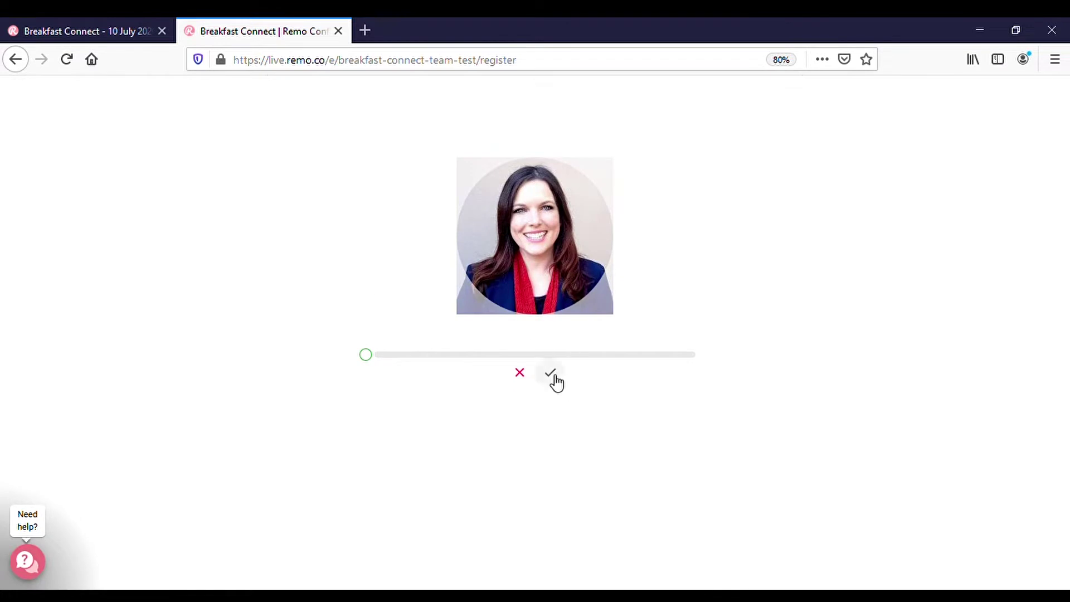
left_click(554, 377)
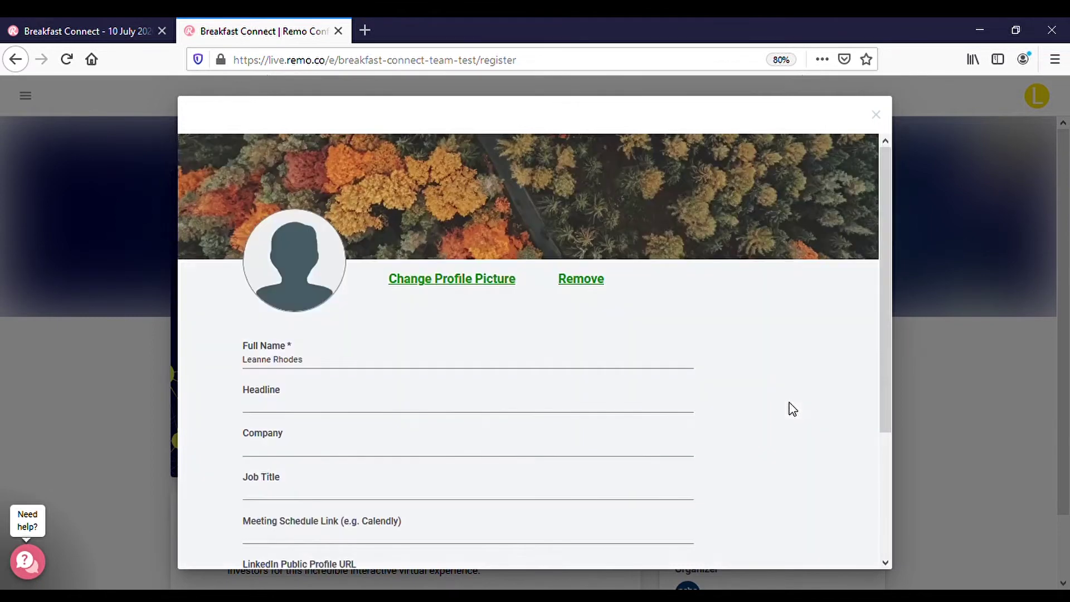
scroll(653, 353, "down", 1)
scroll(653, 353, "down", 3)
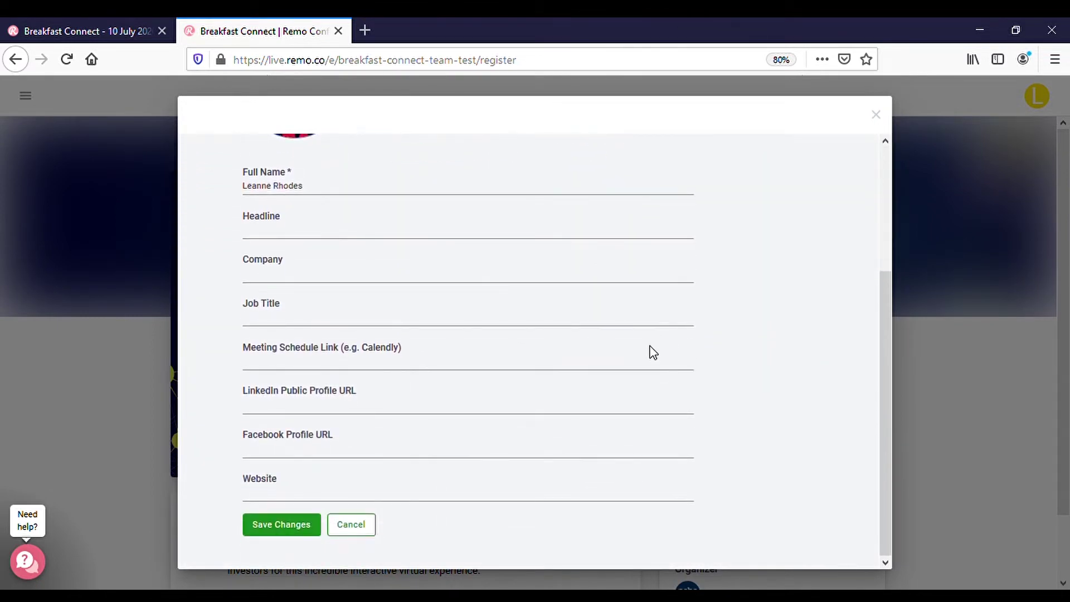
scroll(251, 444, "up", 3)
scroll(254, 462, "down", 3)
left_click(281, 522)
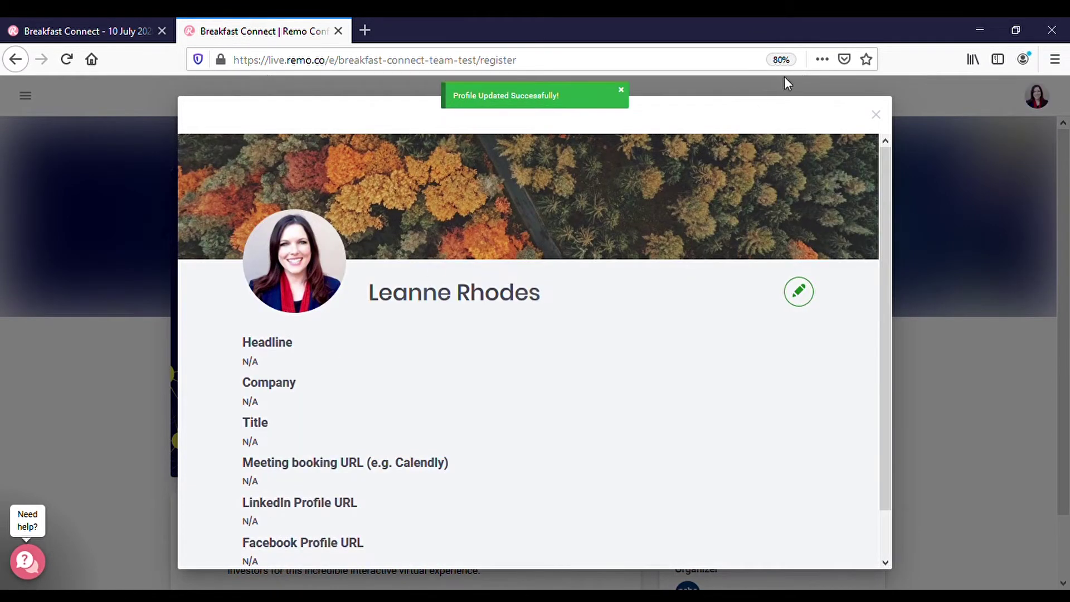
Close the profile window and scroll the event page while the countdown runs out.
left_click(872, 110)
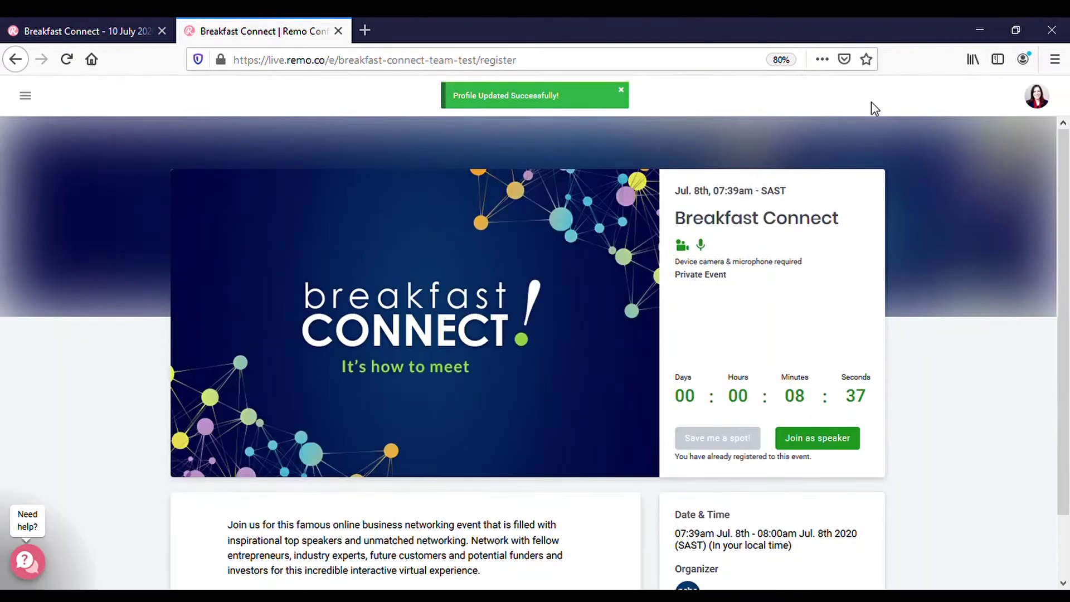
scroll(972, 545, "down", 2)
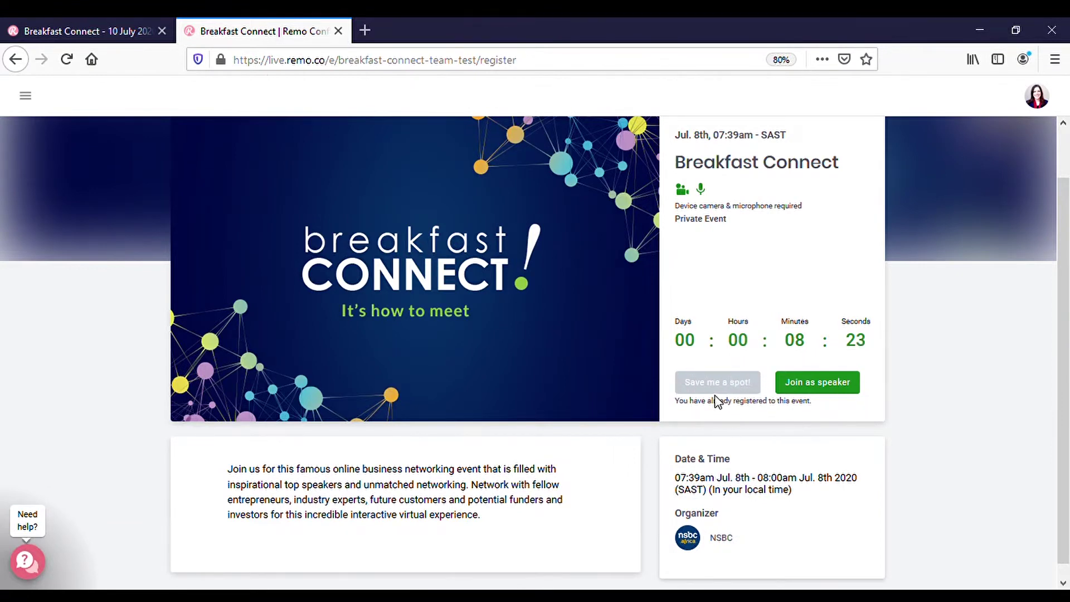
scroll(718, 400, "up", 2)
scroll(718, 402, "down", 2)
scroll(715, 398, "down", 1)
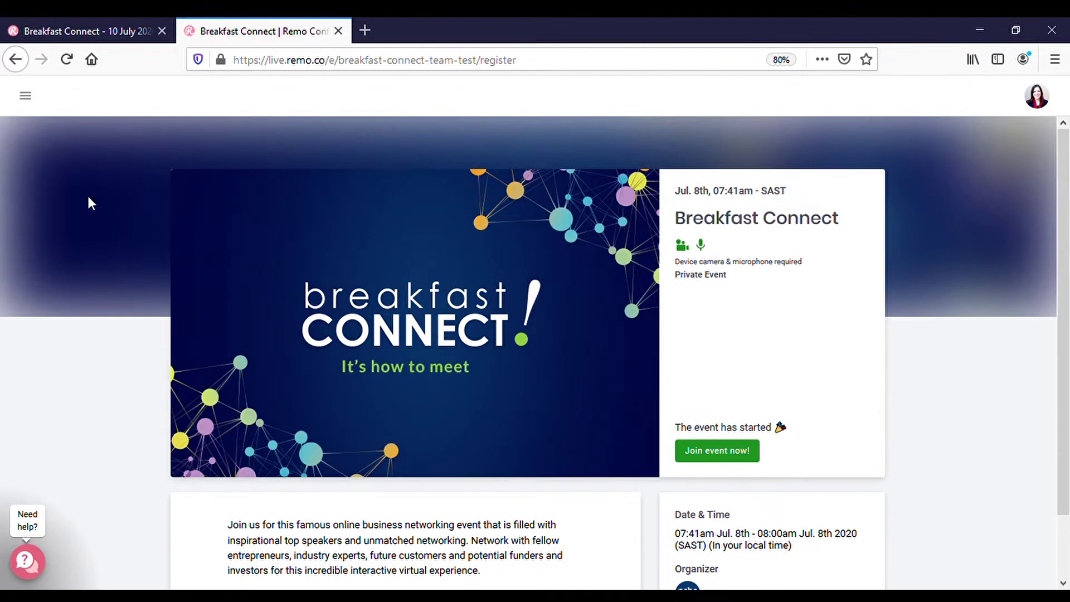
Enter the live event and complete the onboarding walkthrough by joining Table 2.
left_click(717, 456)
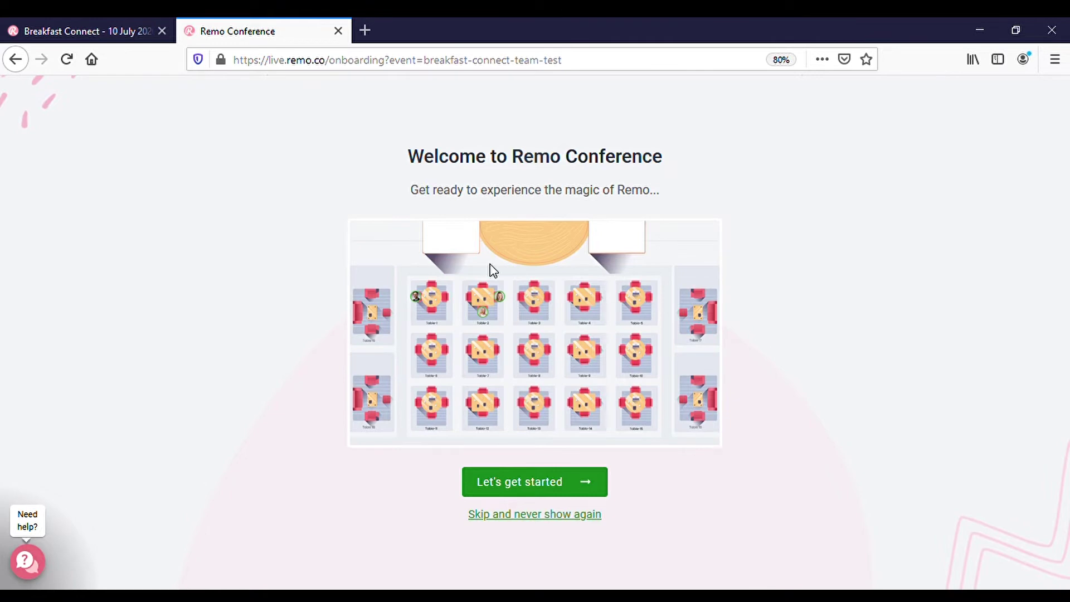
left_click(580, 487)
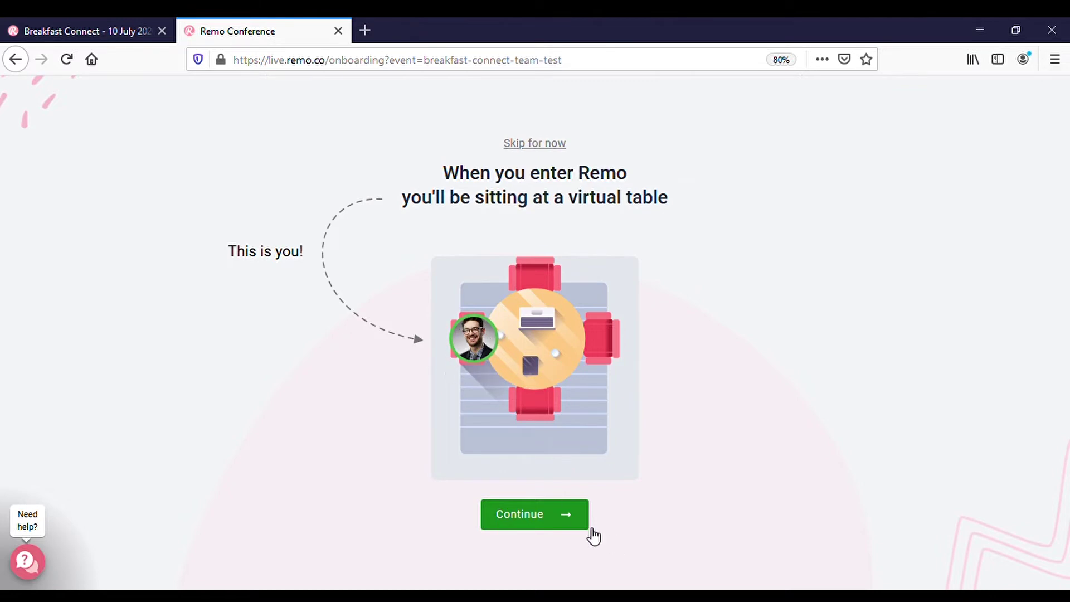
left_click(542, 519)
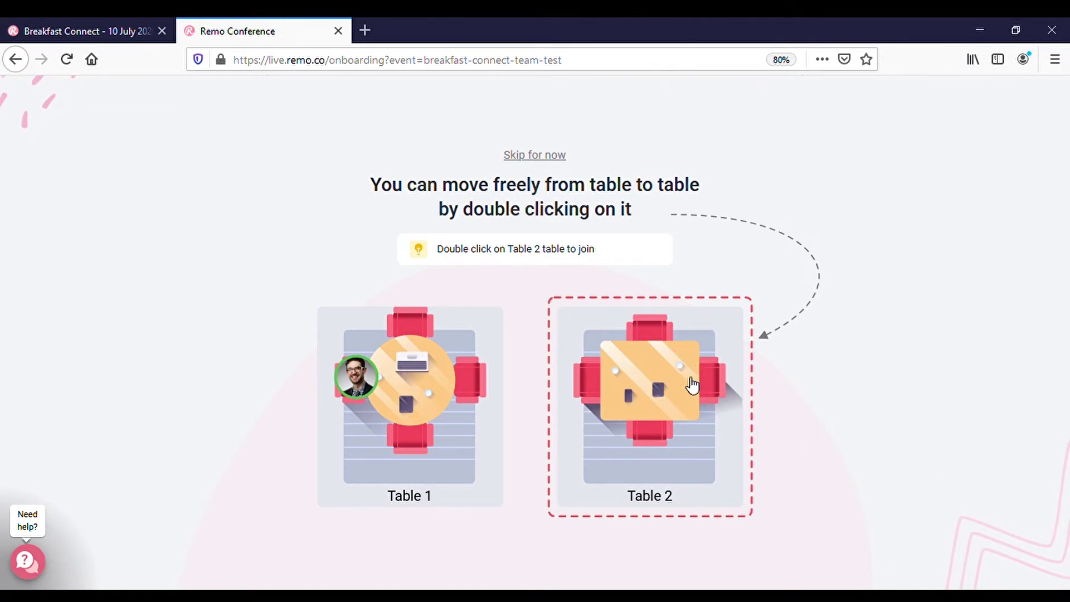
double_click(658, 374)
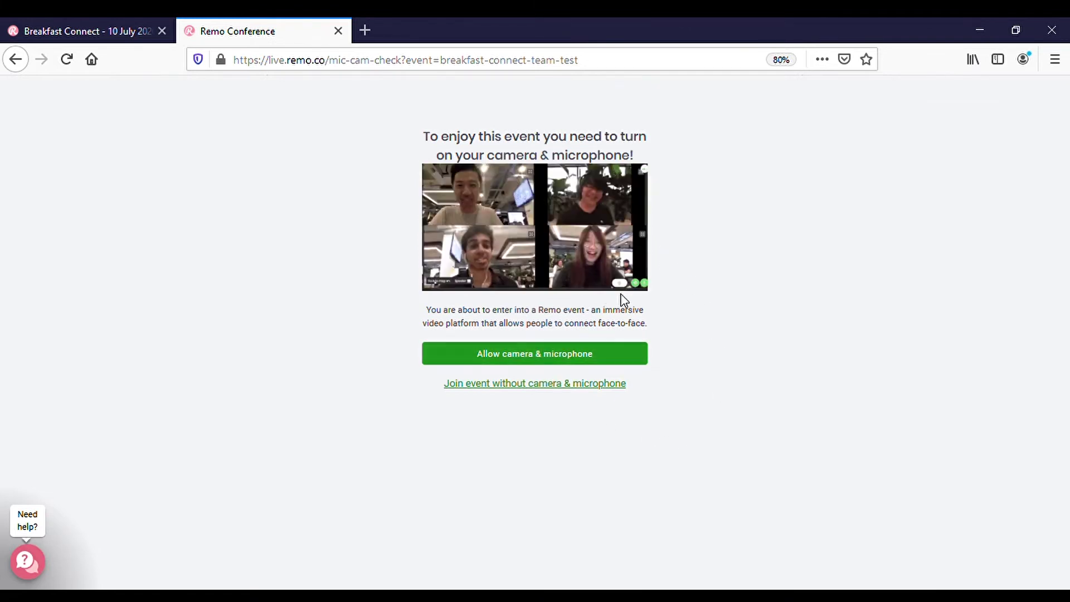
Choose joining without camera and microphone, then allow camera and microphone to enter the event.
left_click(524, 385)
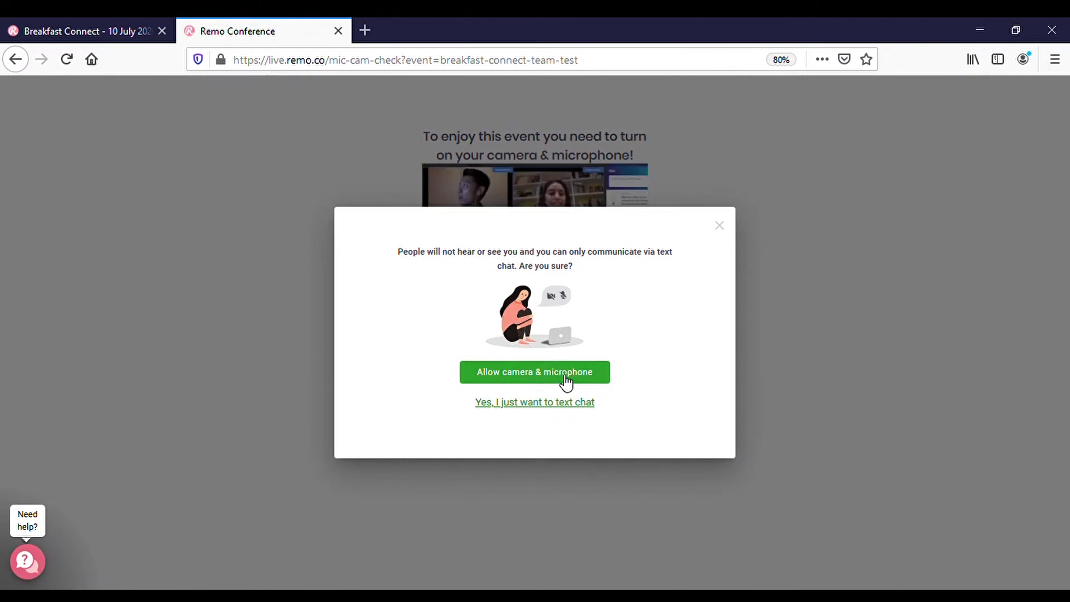
left_click(563, 383)
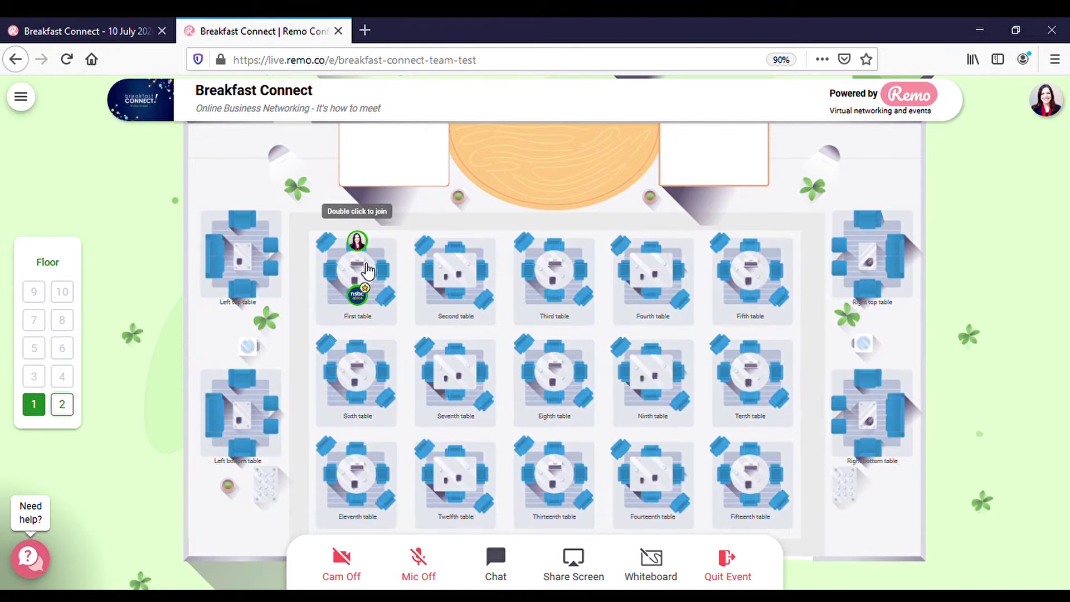
Zoom into the floor map around the First table and pan toward the Second table.
scroll(367, 270, "up", 5)
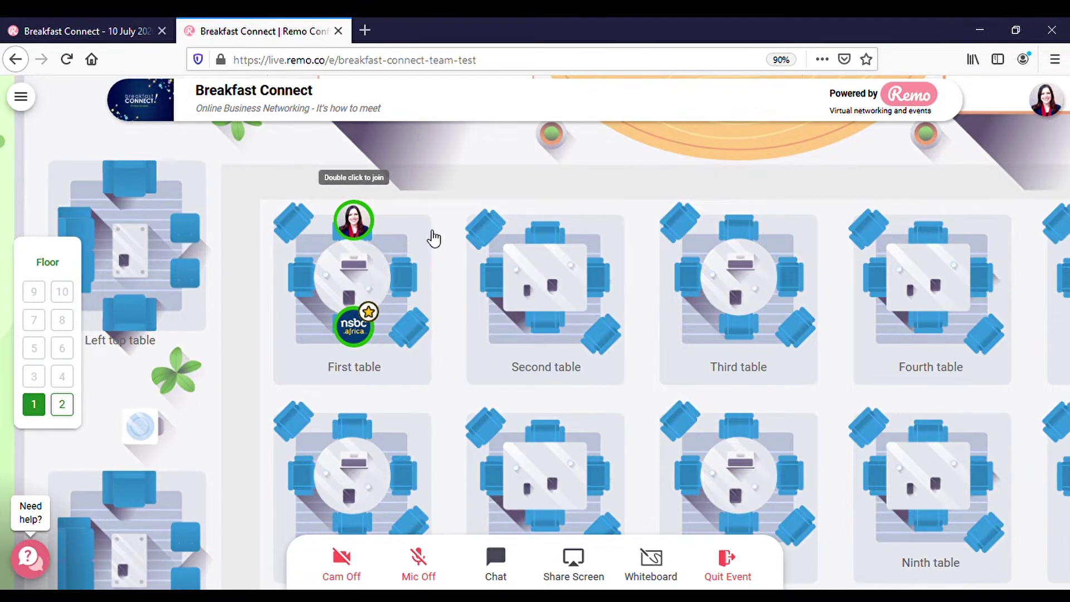
left_click_drag(430, 238, 430, 234)
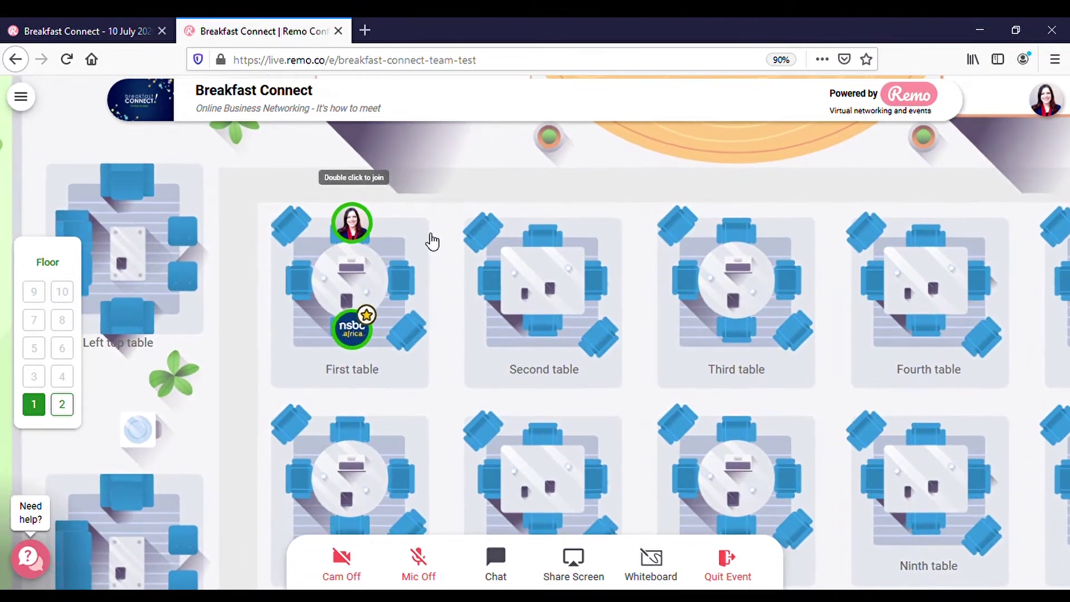
scroll(433, 239, "down", 1)
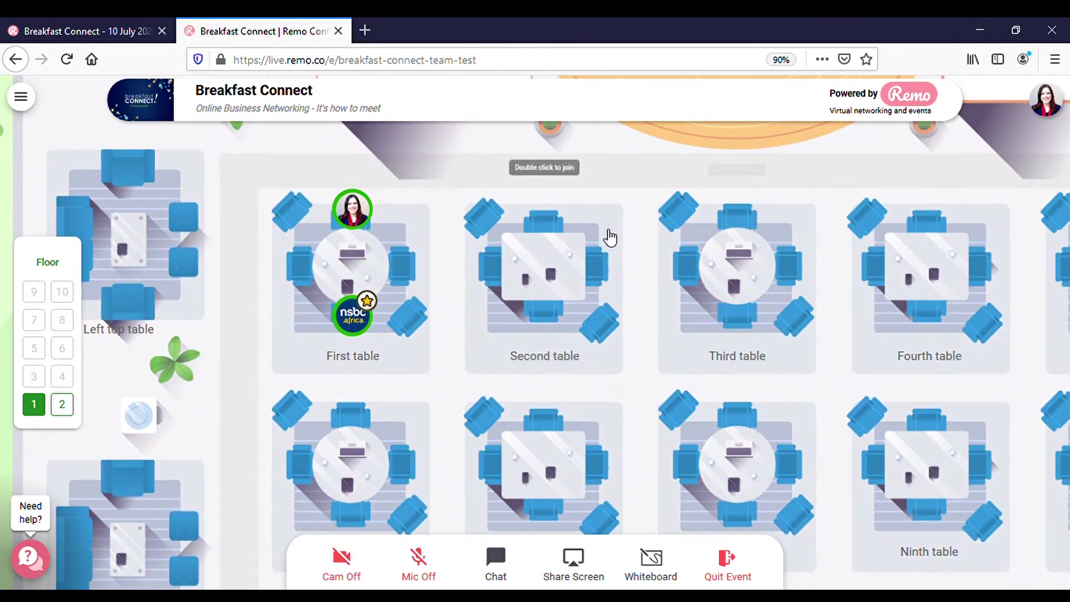
left_click_drag(610, 237, 633, 254)
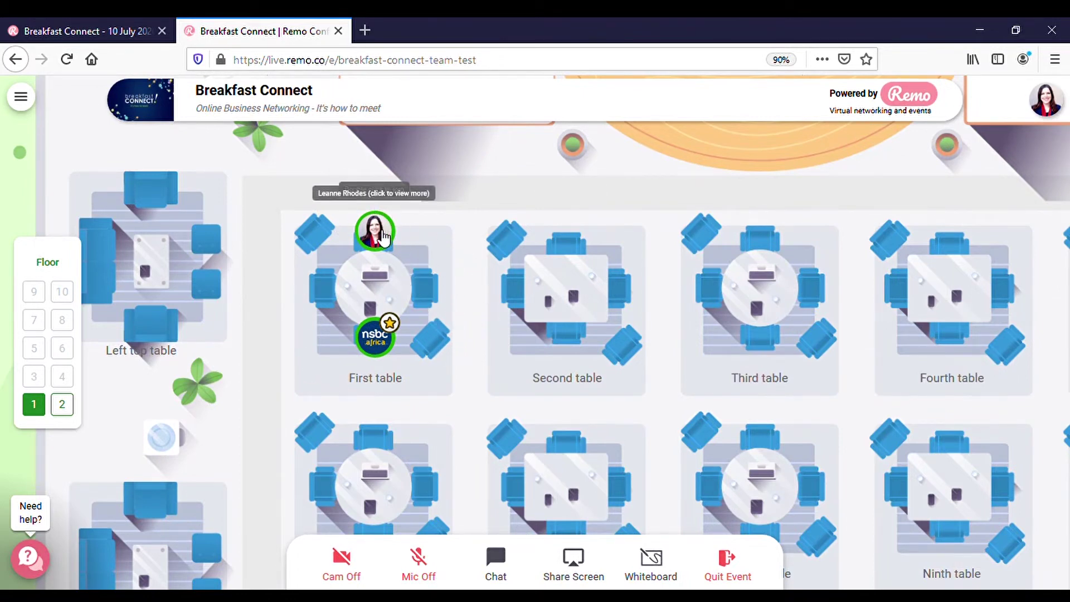
left_click(382, 344)
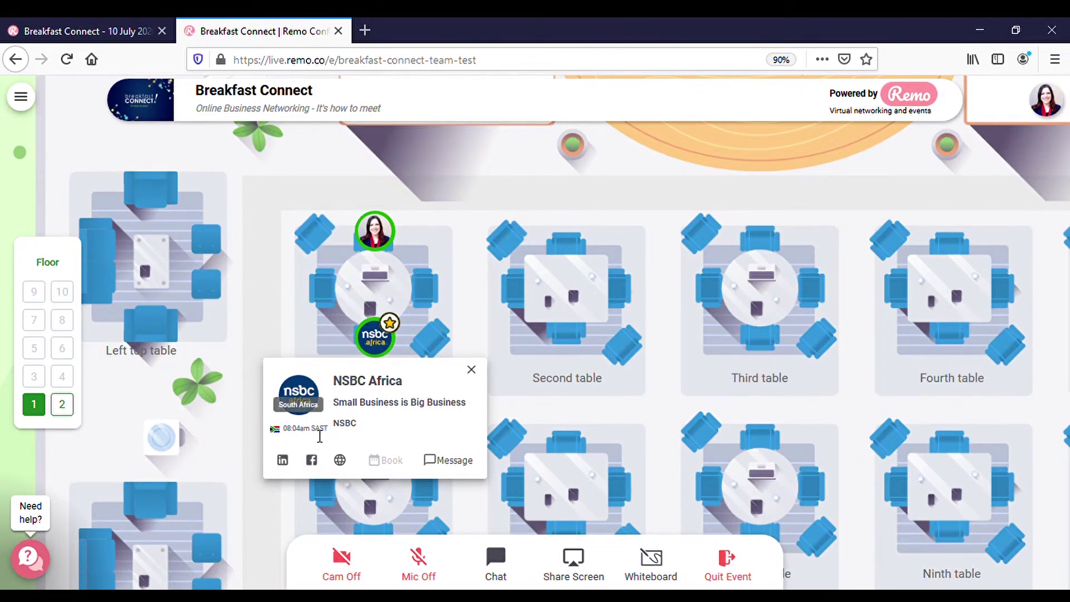
left_click_drag(292, 436, 330, 425)
left_click(392, 426)
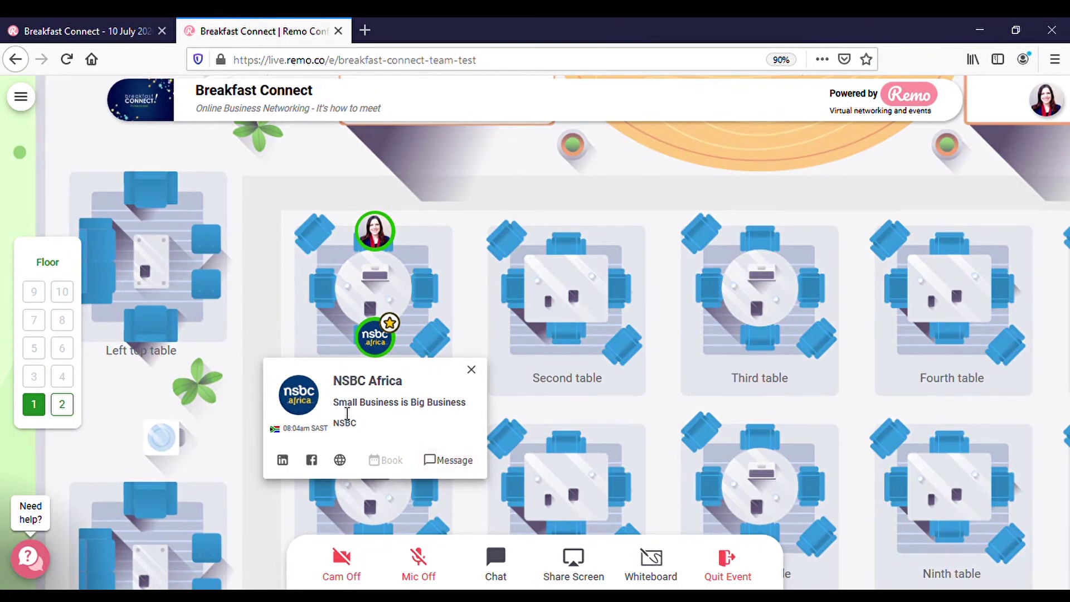
left_click(462, 259)
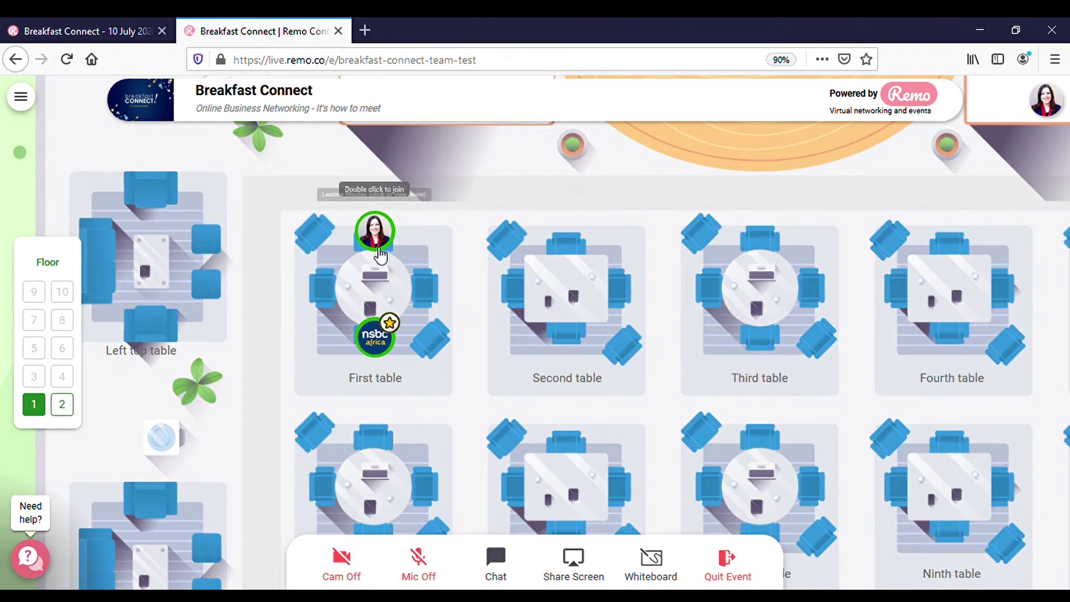
Move to a seat at the Second table, then pan the floor map across the tables.
double_click(578, 283)
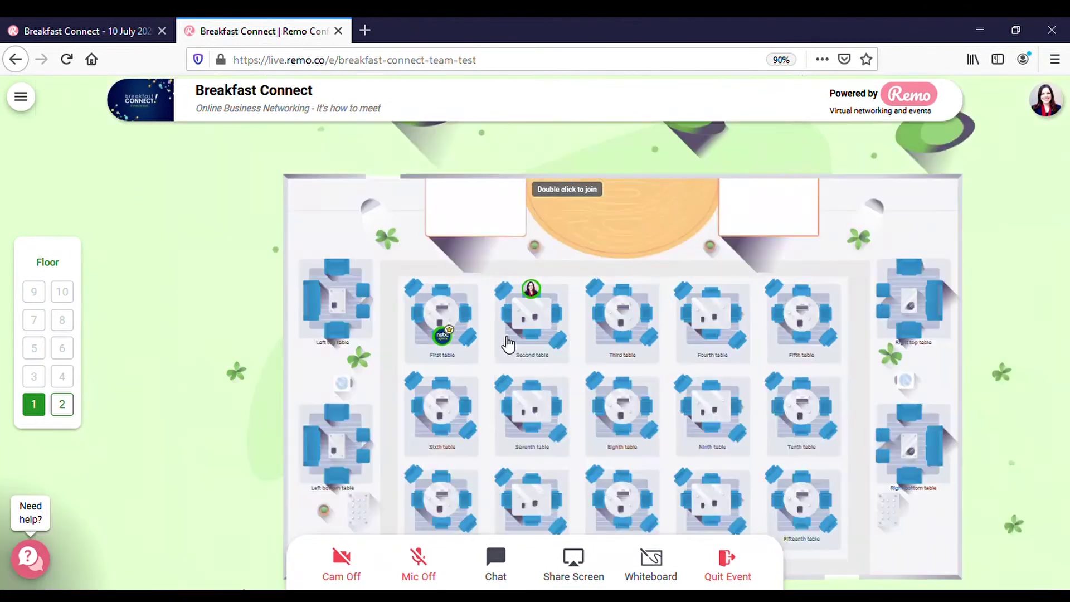
scroll(506, 343, "down", 3)
scroll(507, 344, "up", 3)
left_click_drag(561, 432, 356, 518)
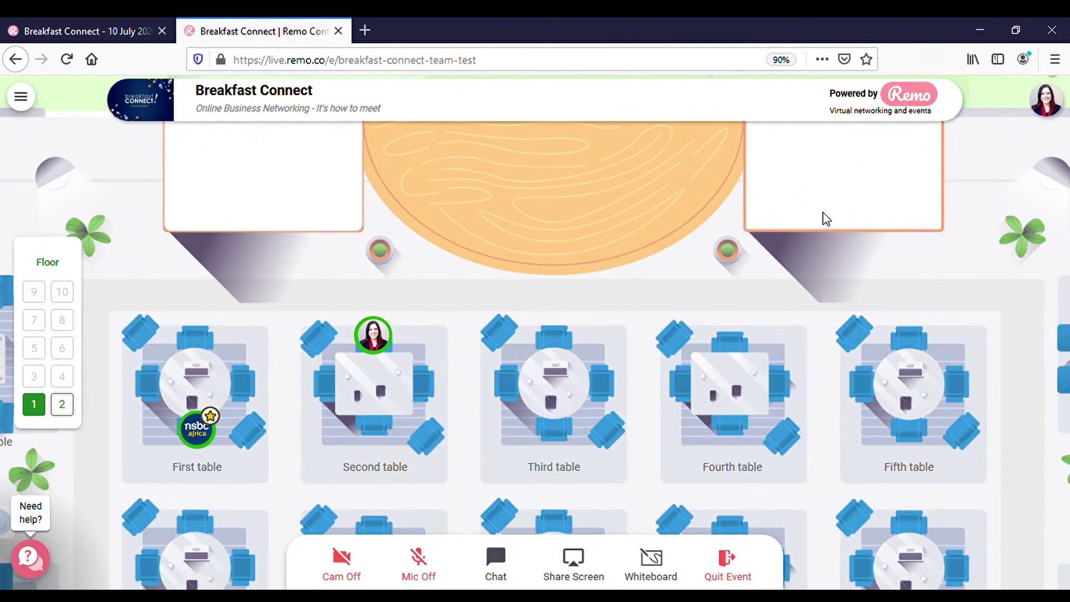
left_click_drag(425, 468, 669, 310)
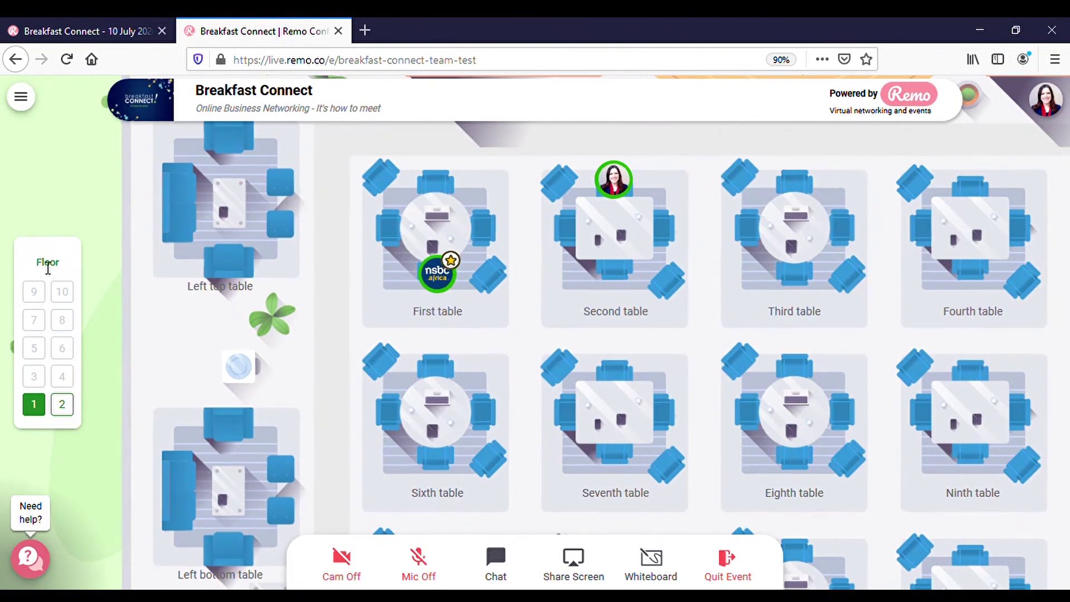
Switch to floor 2, confirming the move, and pan around its map.
left_click_drag(40, 266, 12, 215)
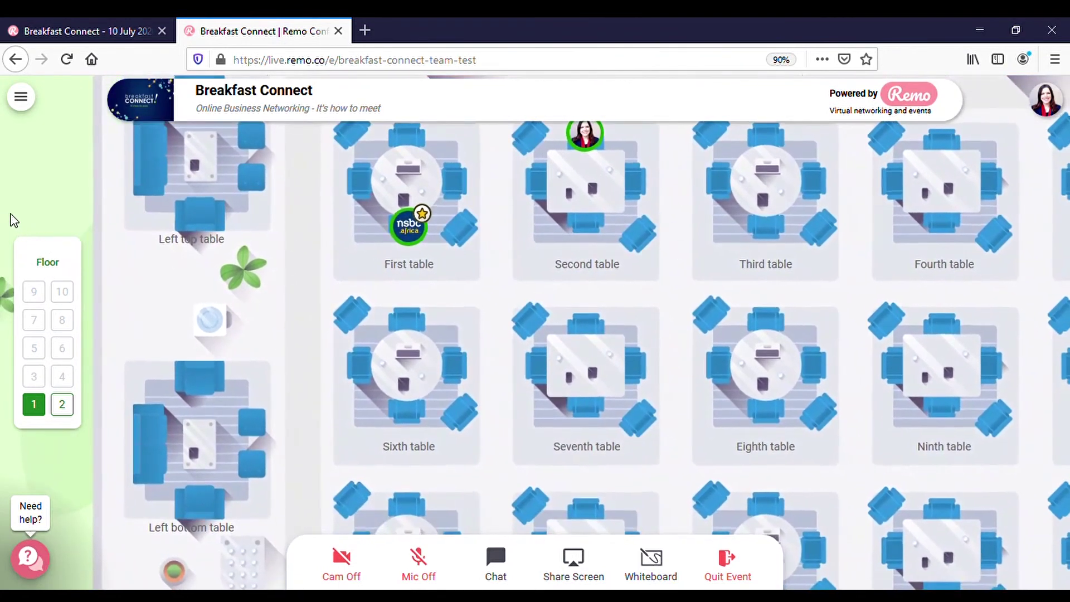
left_click(63, 404)
left_click(583, 323)
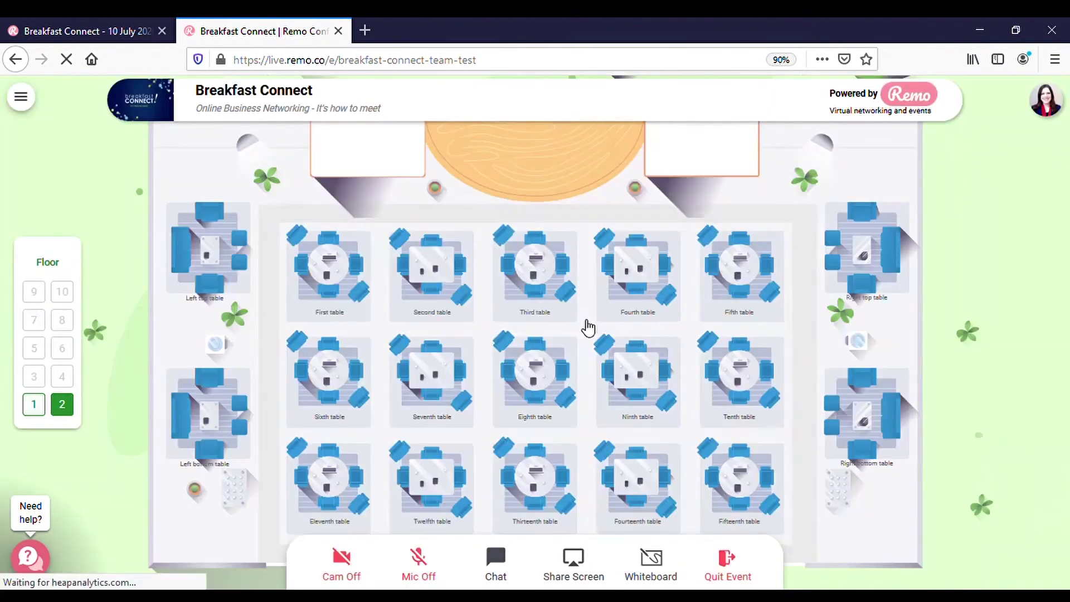
left_click_drag(484, 336, 560, 303)
left_click_drag(647, 279, 599, 334)
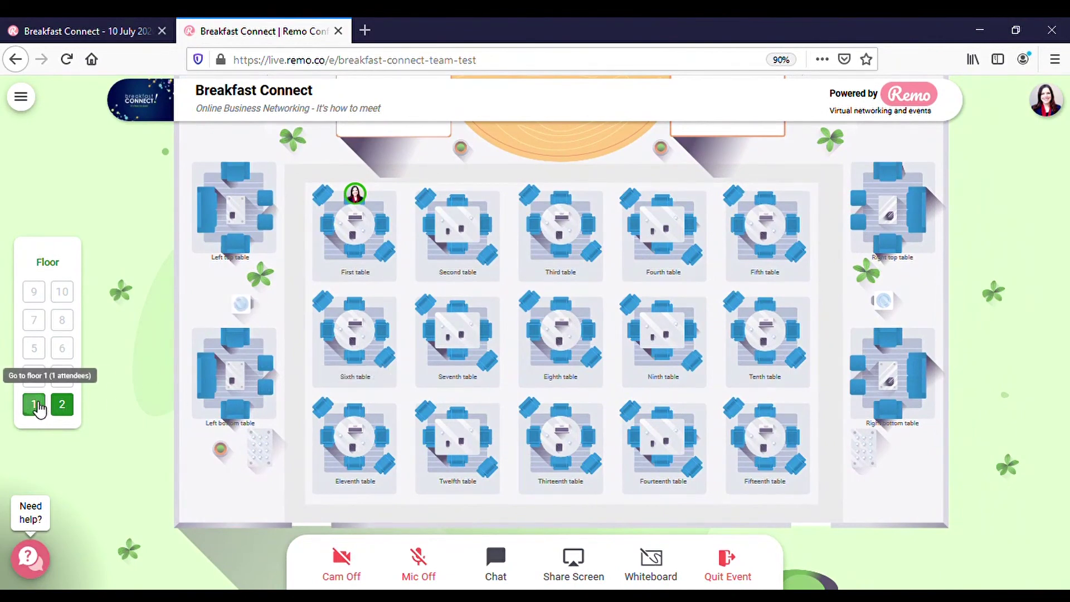
Return to floor 1 and confirm the move back.
left_click(34, 405)
left_click(531, 328)
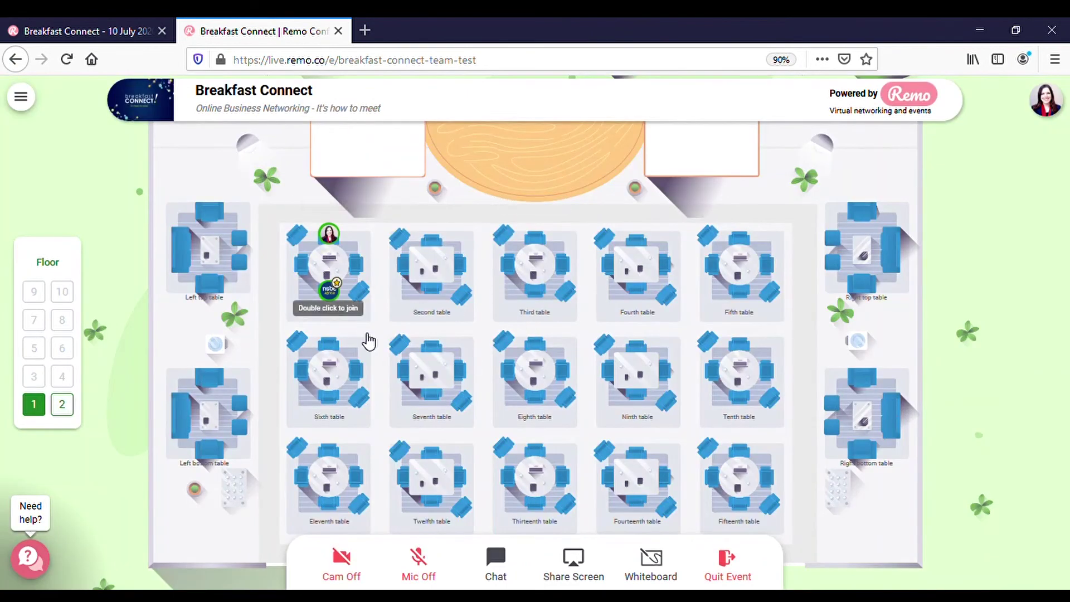
scroll(535, 377, "up", 3)
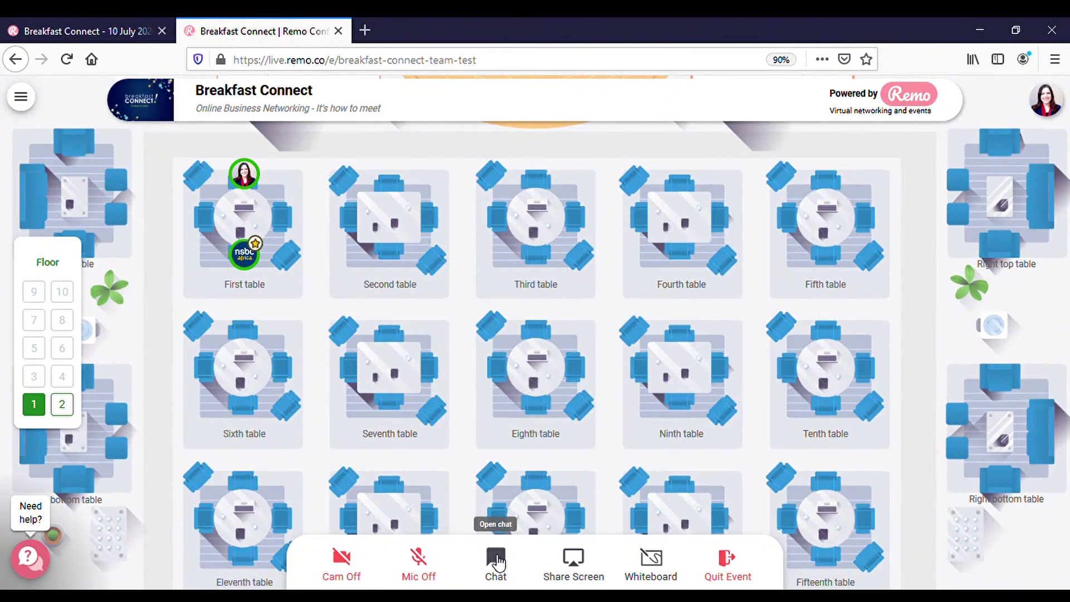
Open the Messages panel and scroll through the General, First table and private chats.
left_click(497, 560)
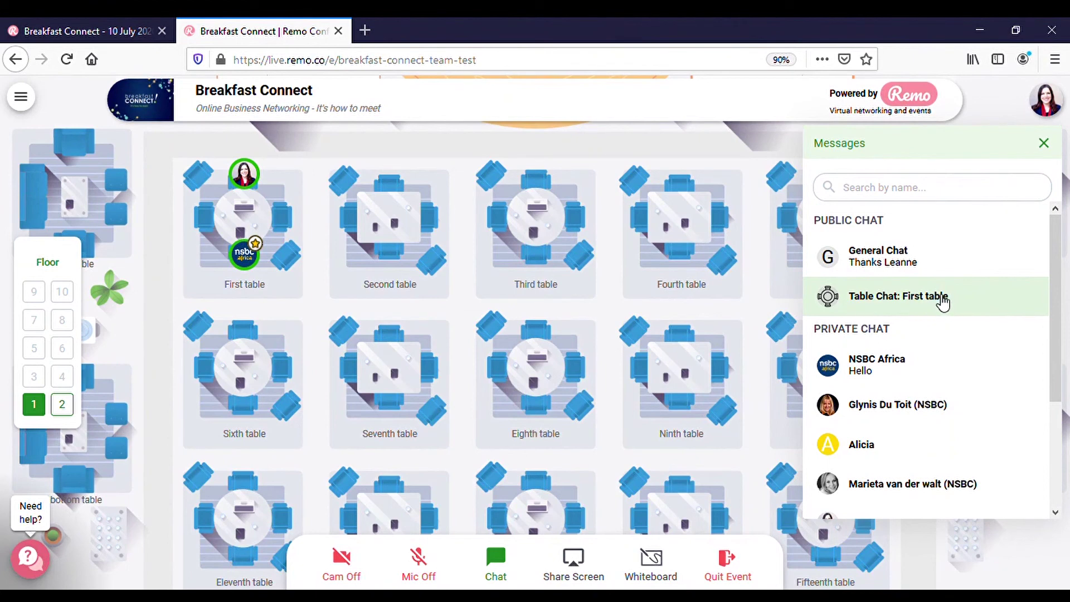
scroll(944, 378, "down", 2)
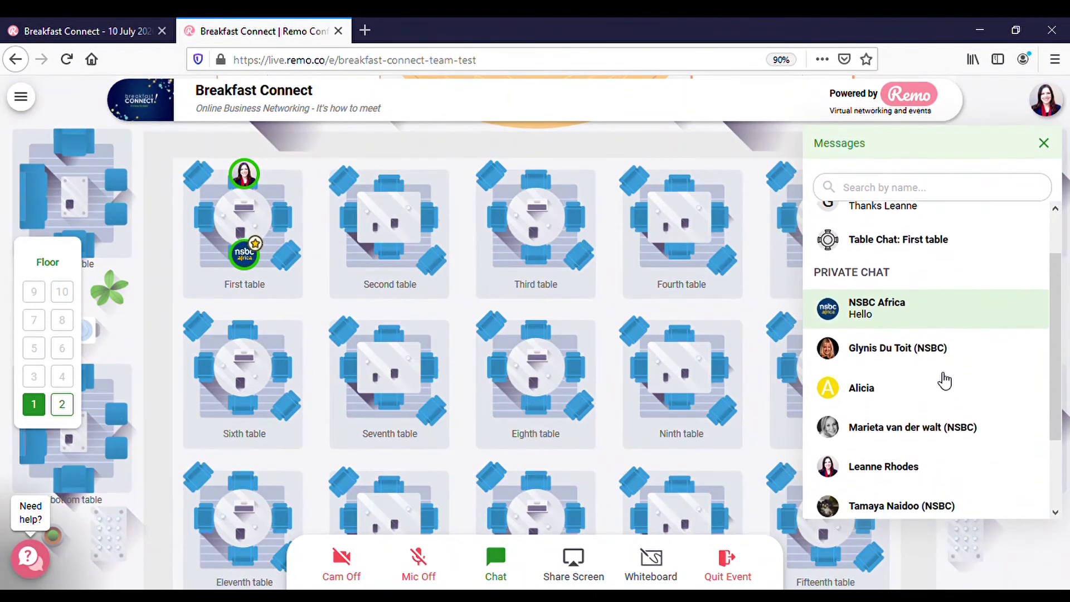
scroll(943, 380, "down", 2)
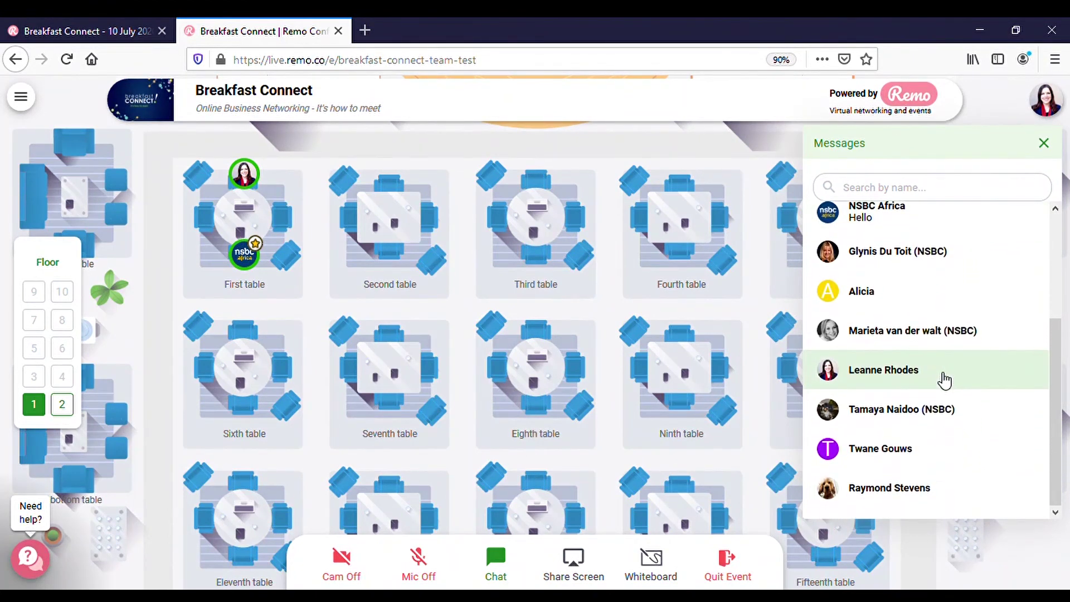
scroll(943, 379, "up", 3)
scroll(944, 378, "down", 3)
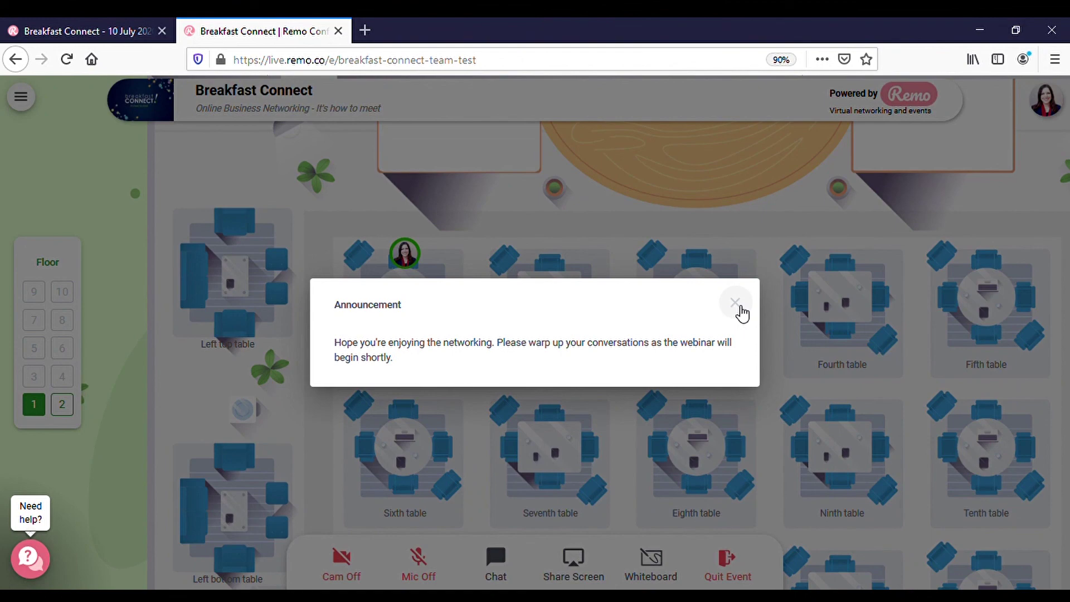
Dismiss the upcoming-webinar announcement to return to the Floor 1 map.
left_click(735, 303)
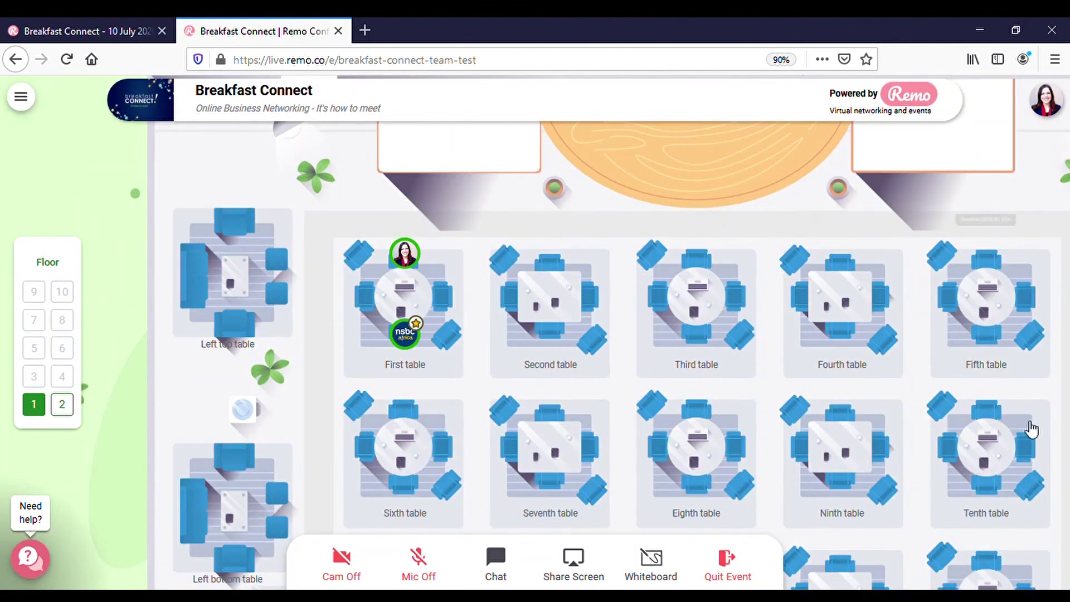